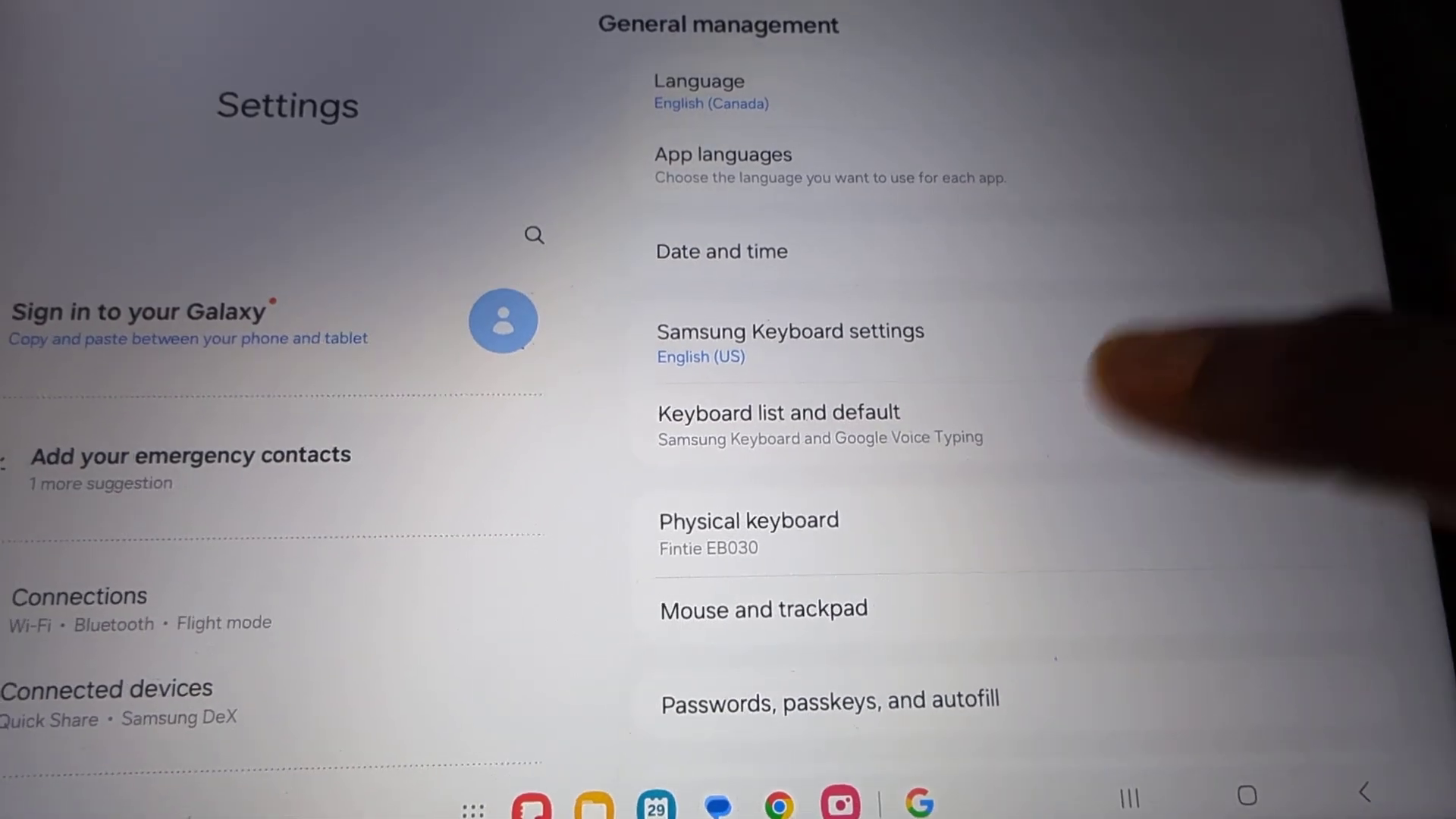
- Turn on the On-screen keyboard option under Keyboard list and default
click(1092, 423)
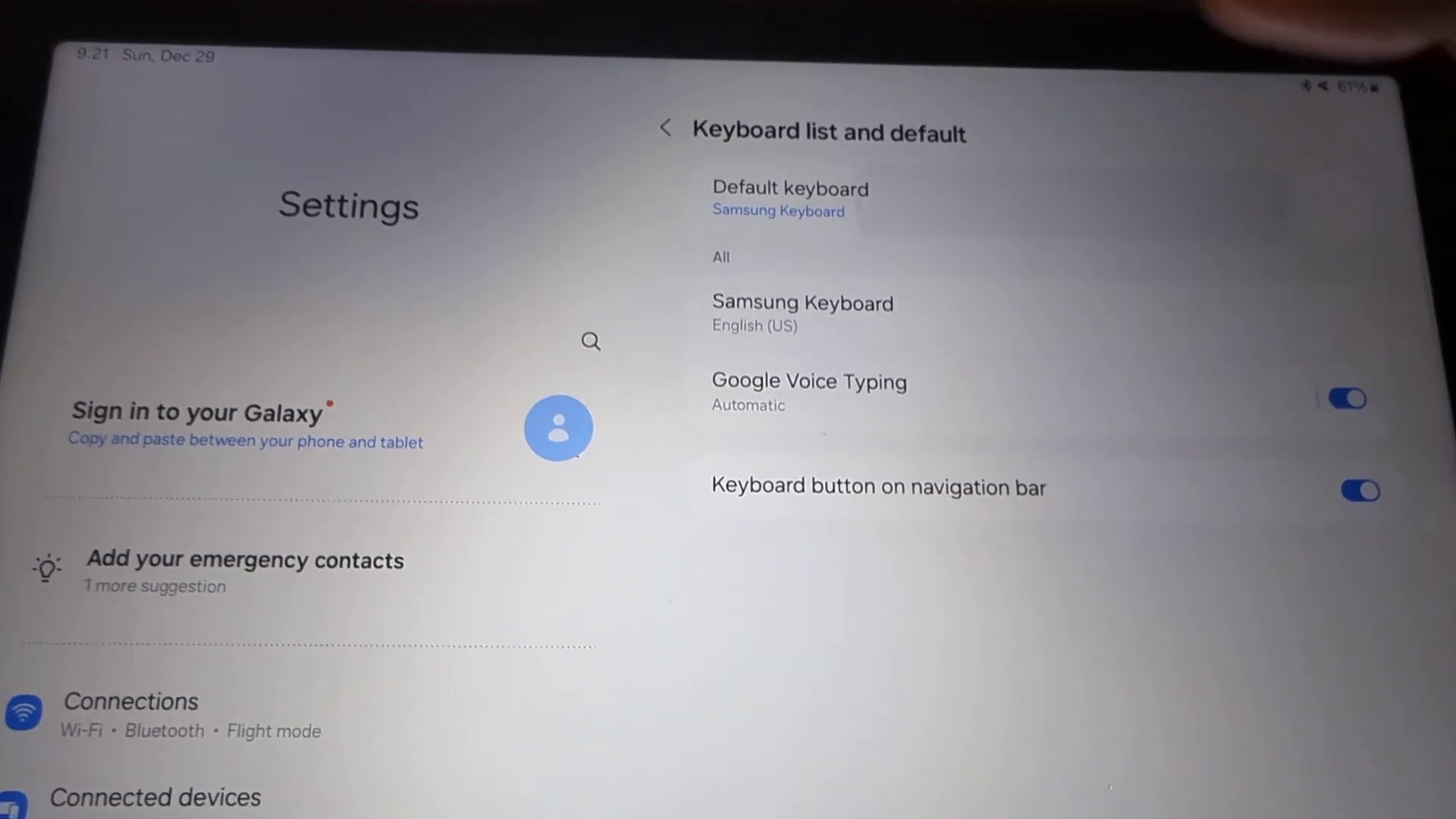
click(1275, 796)
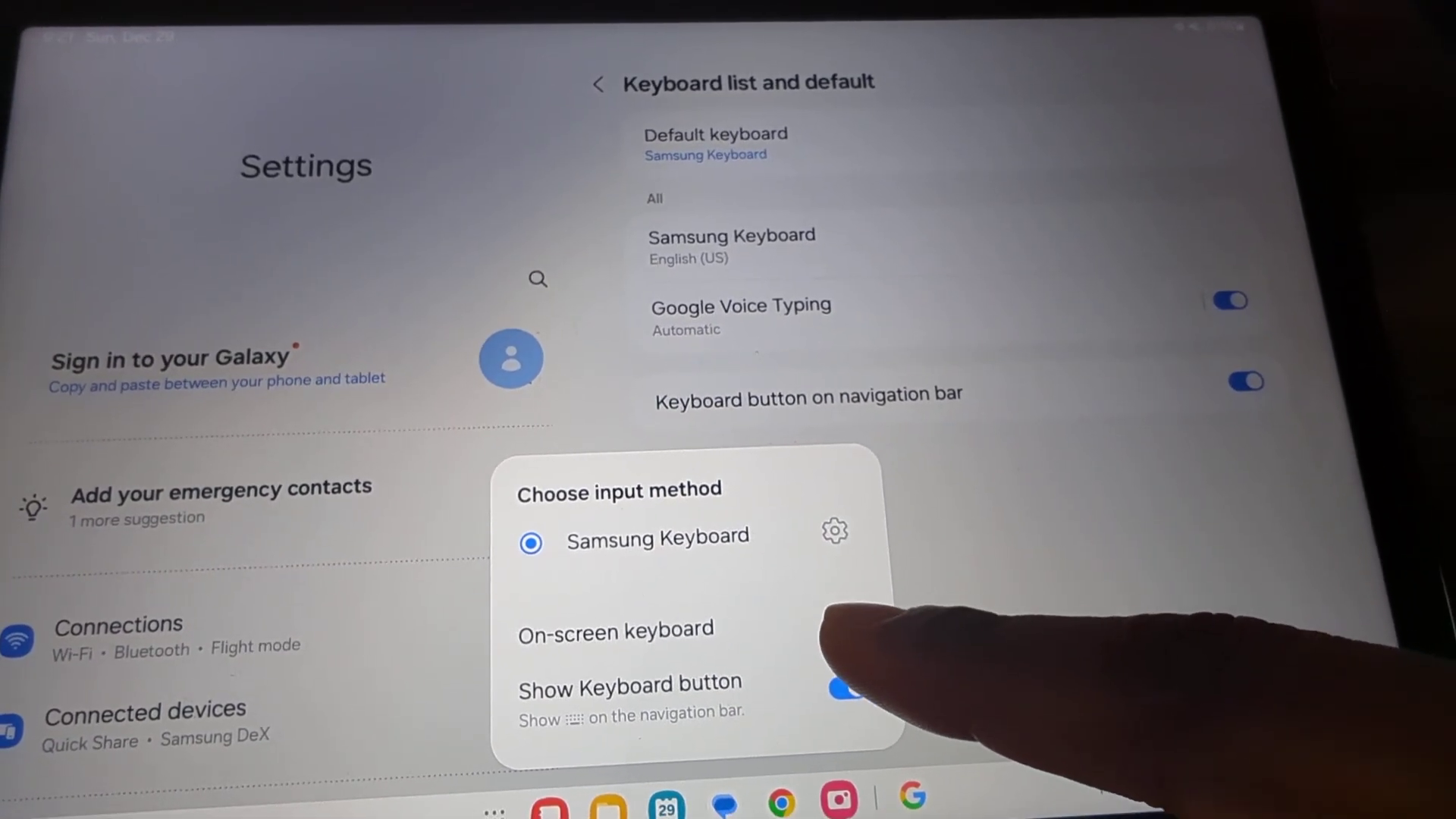
click(842, 630)
click(1274, 796)
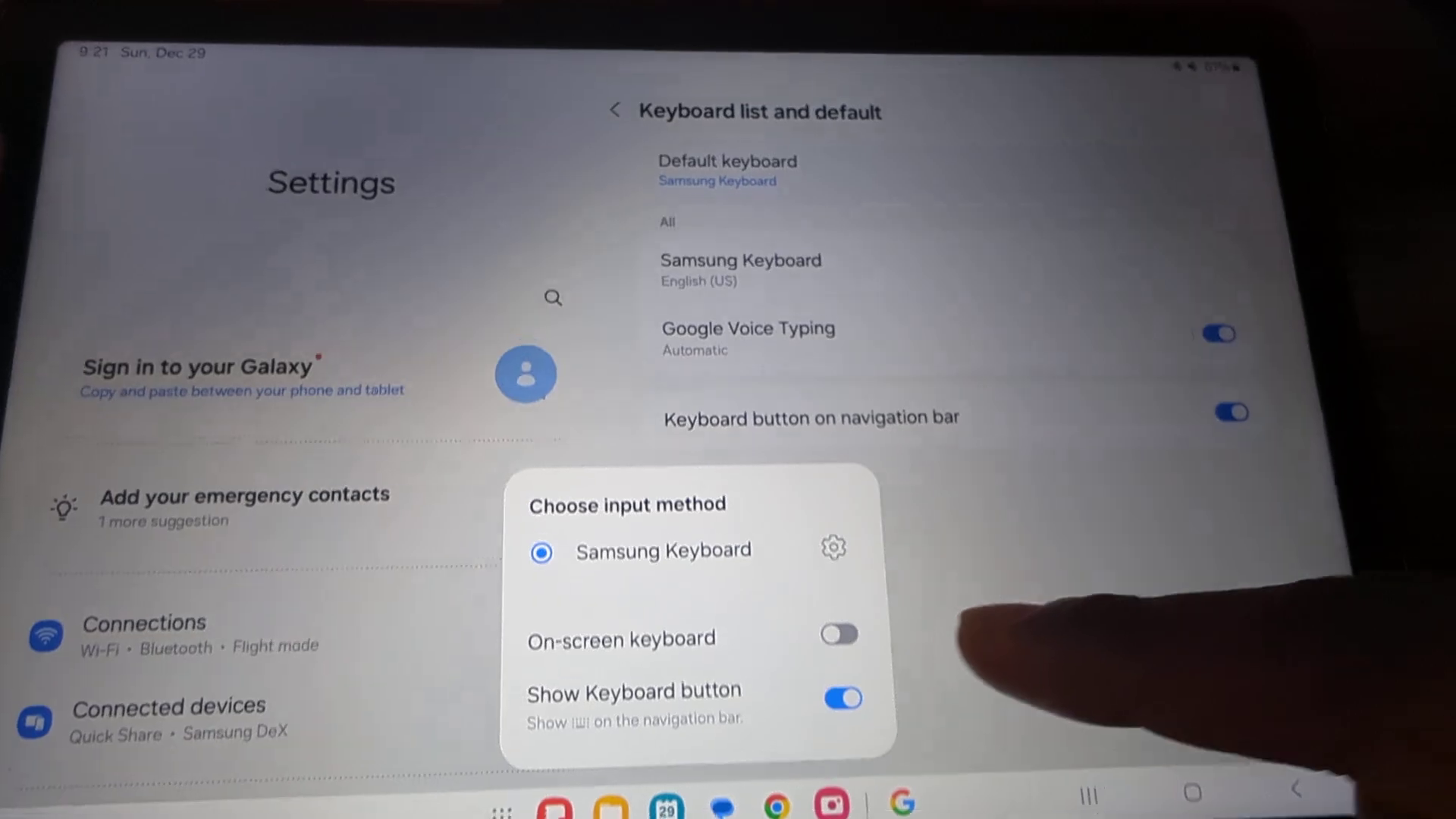
click(837, 634)
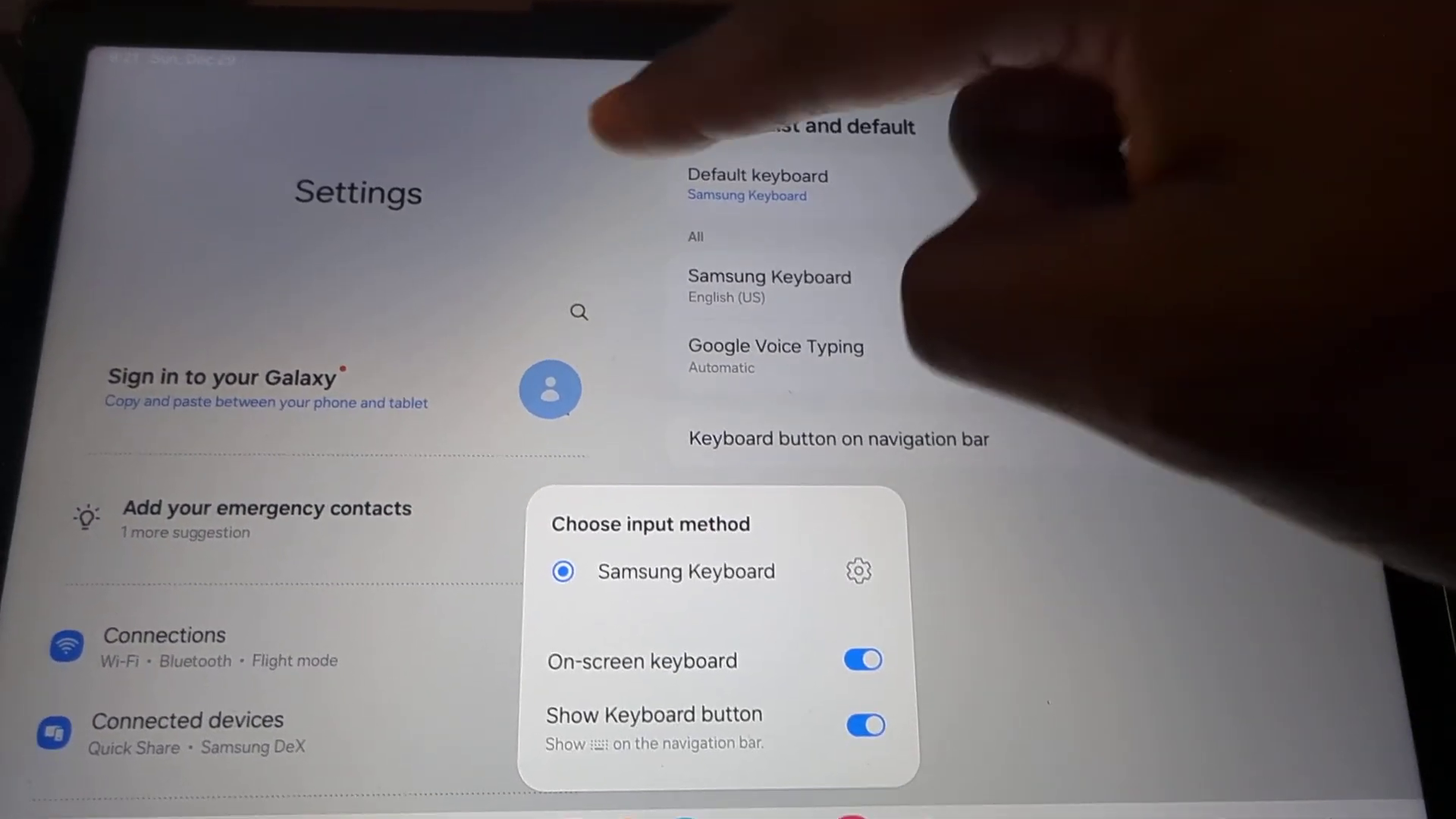
- Back out of Settings via General management to the home screen
click(1138, 341)
click(1231, 680)
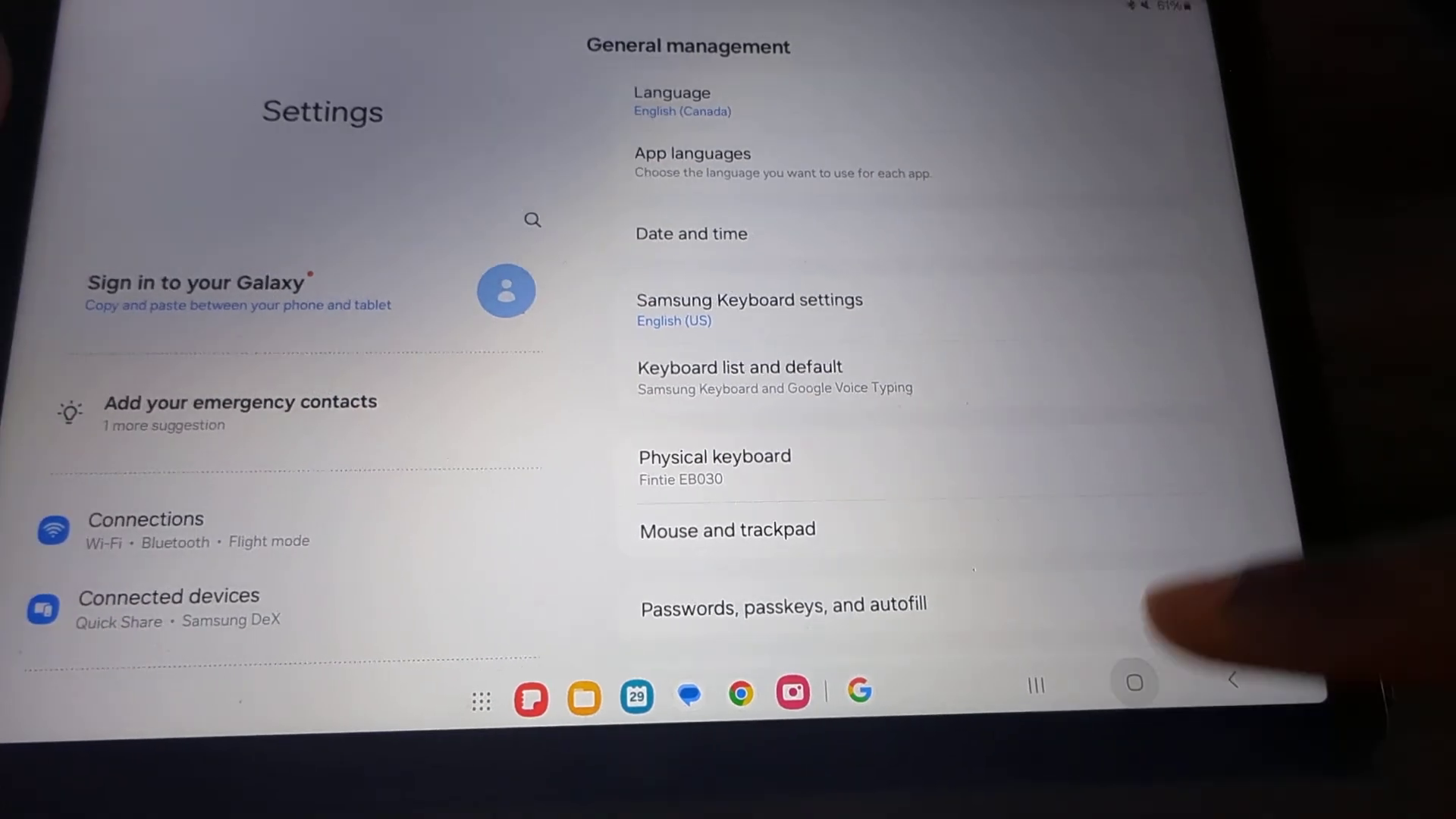
click(1135, 682)
- In Google search, submit a Bluetooth-keyboard test query, then clear it with Backspace
click(812, 351)
text(hhhhhhhhhhhhhhhhhhhhhhhhhhhhhh)
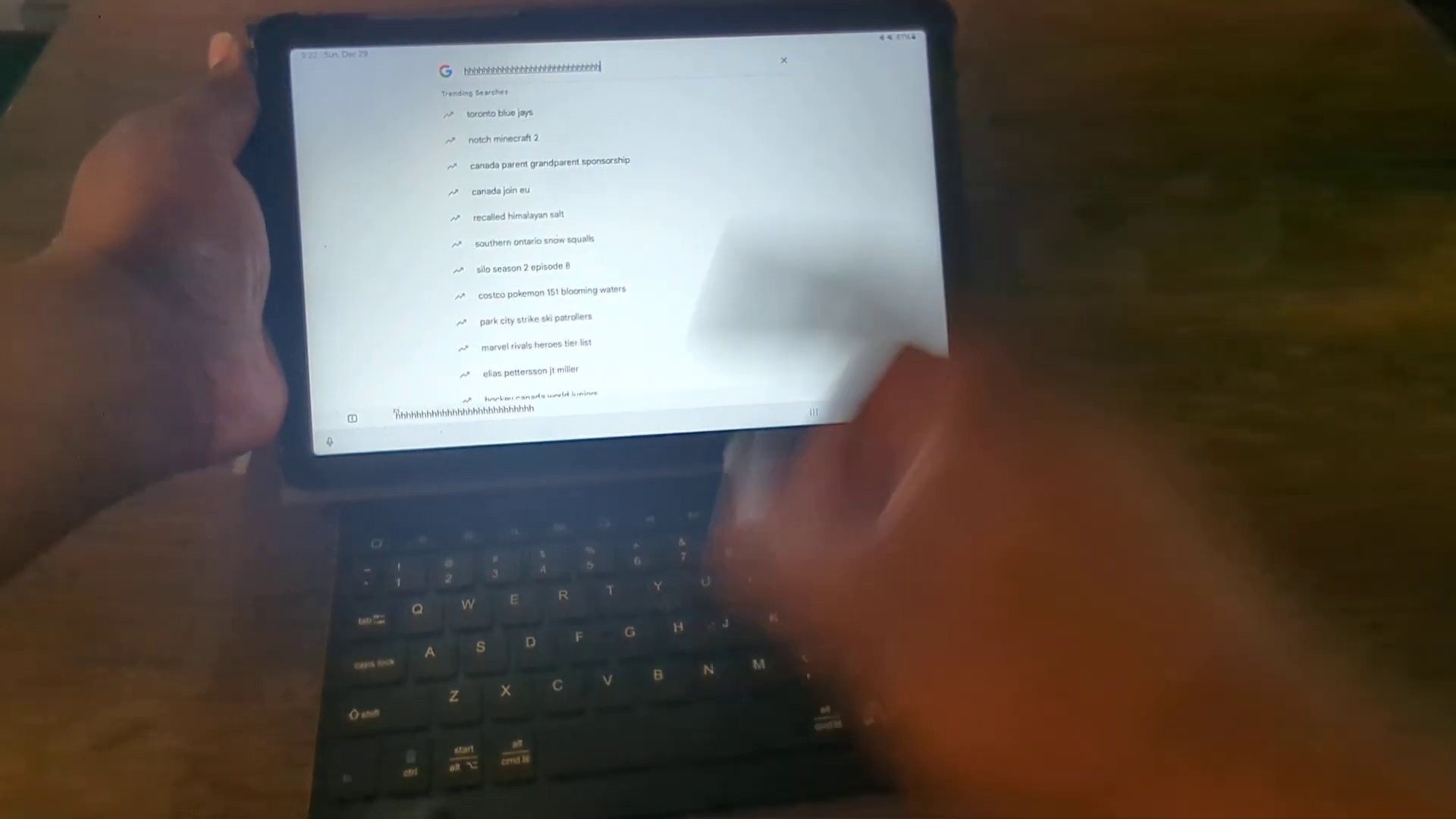
key(Return)
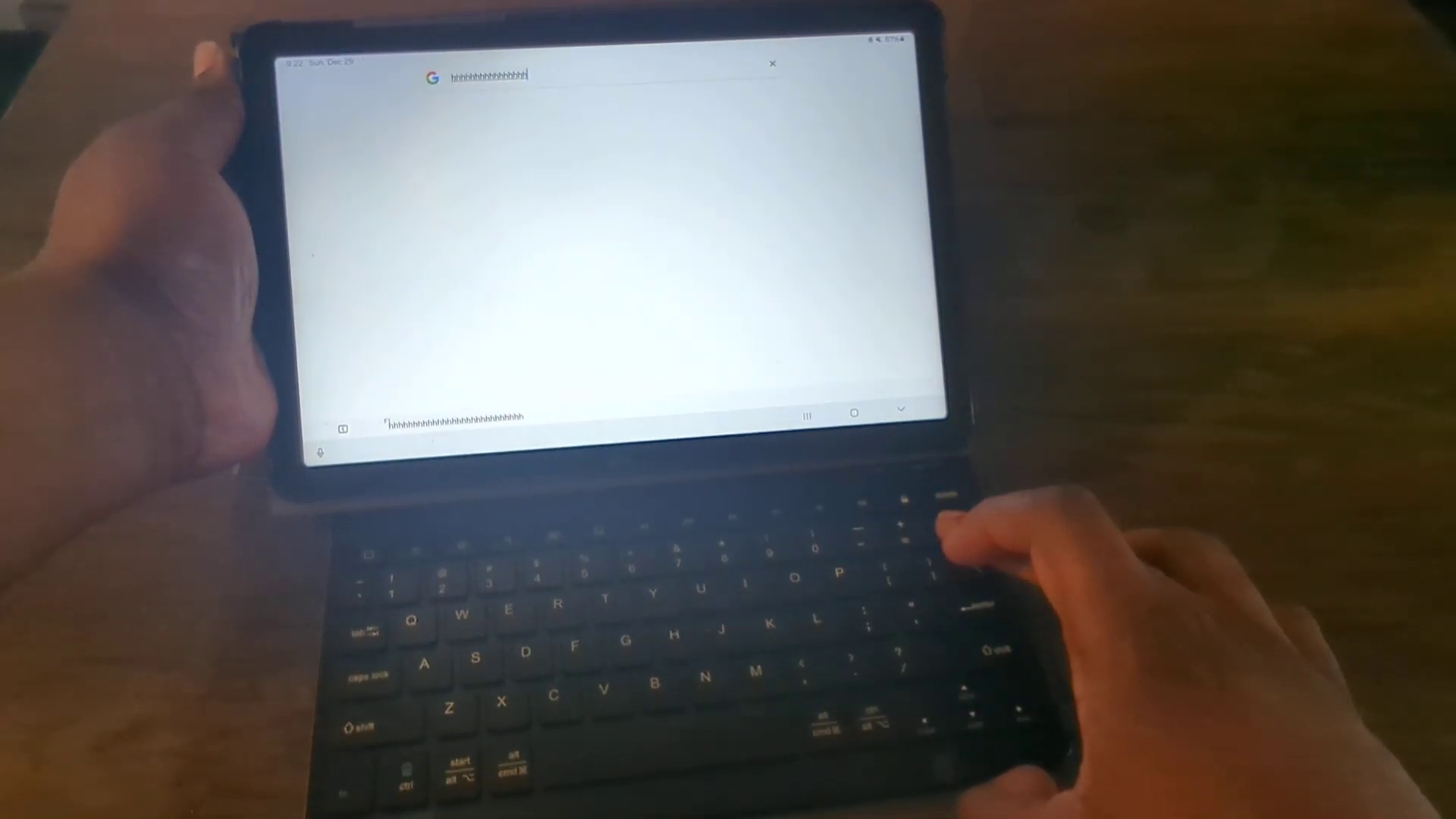
key(BackSpace)
key(BackSpace)
key(BackSpace)
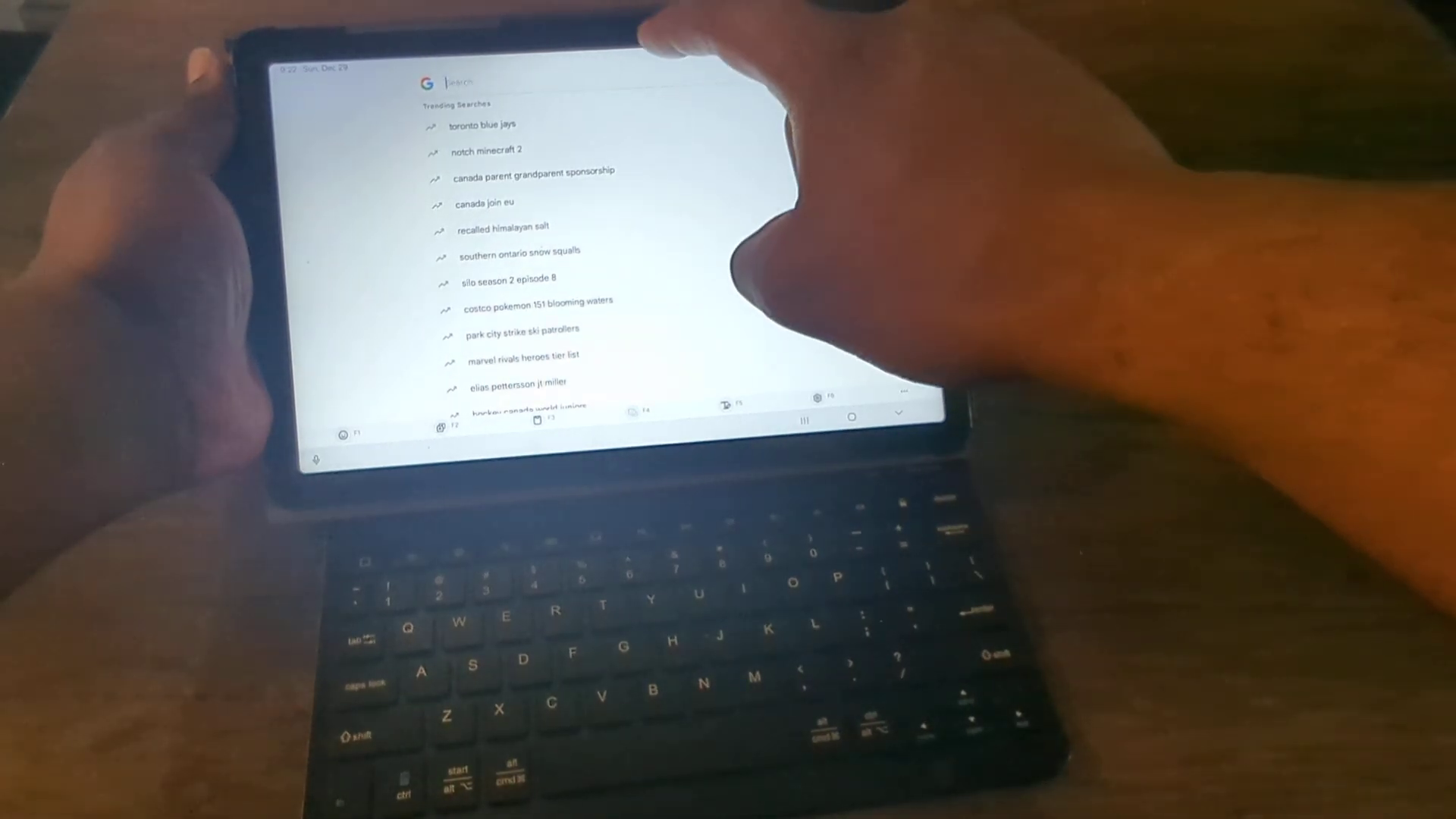